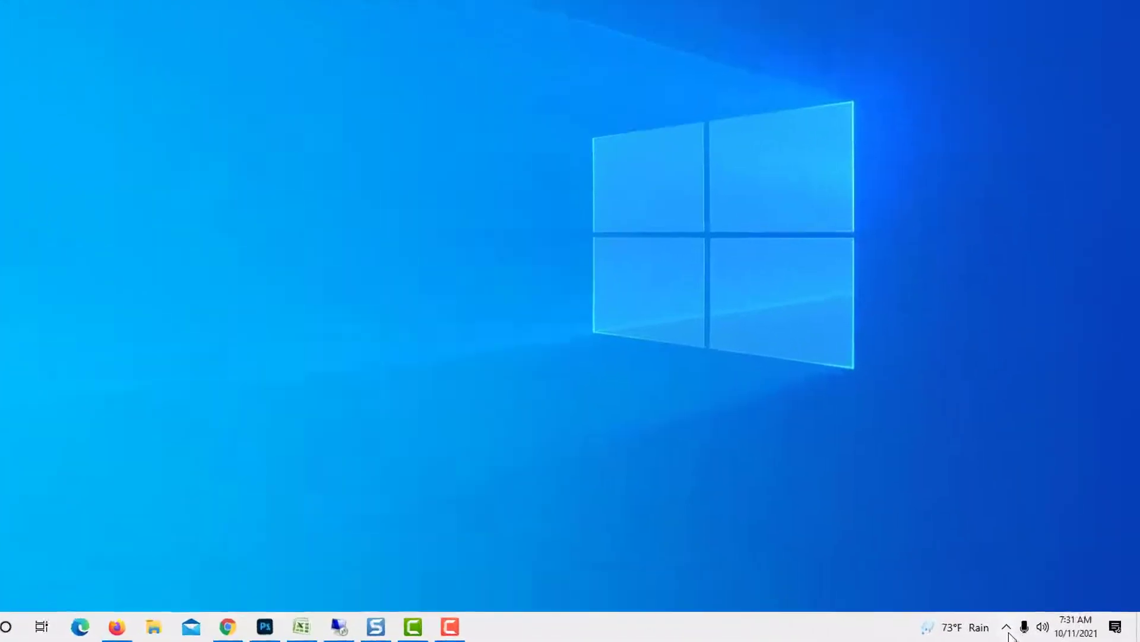
# Open OneDrive's Account settings from the tray icon and choose Unlink this PC
pyautogui.click(1036, 630)
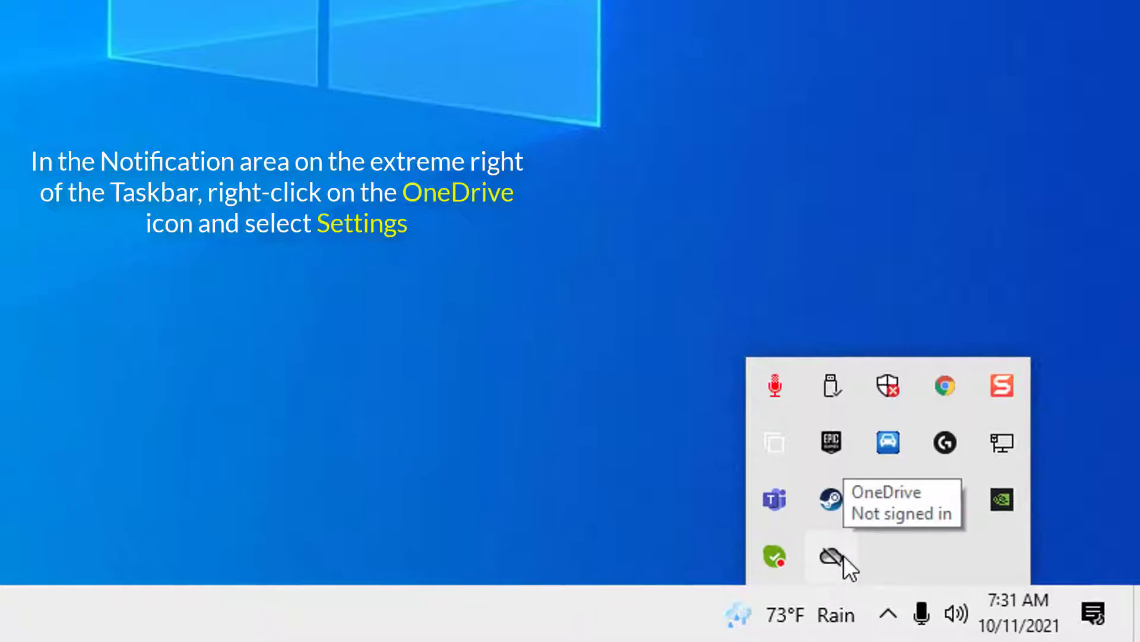
pyautogui.rightClick(843, 556)
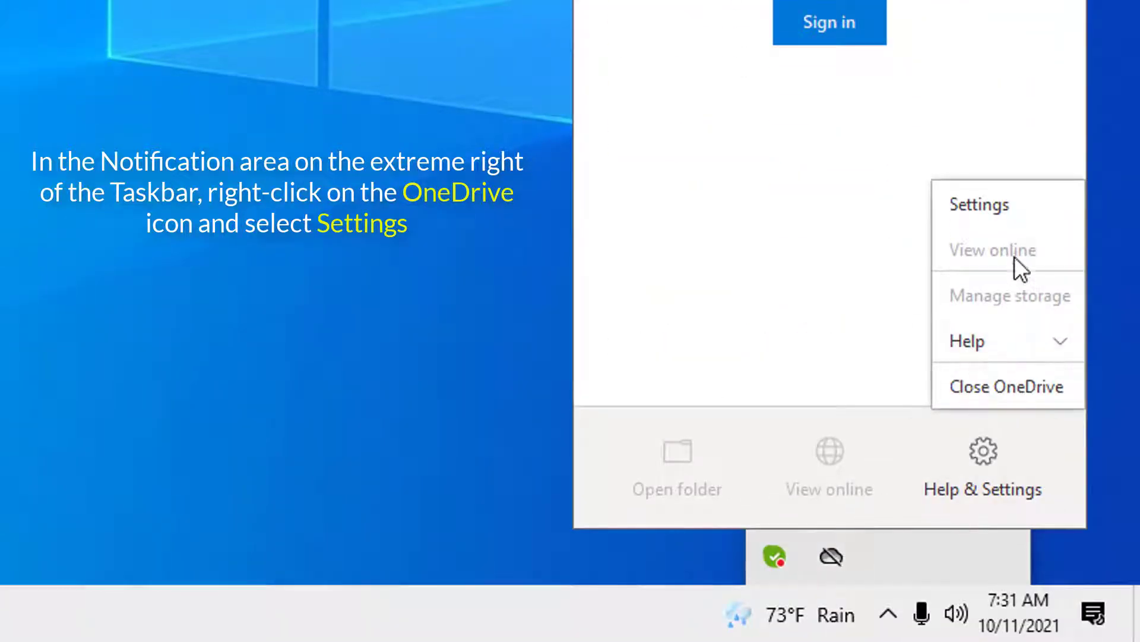
pyautogui.click(1014, 205)
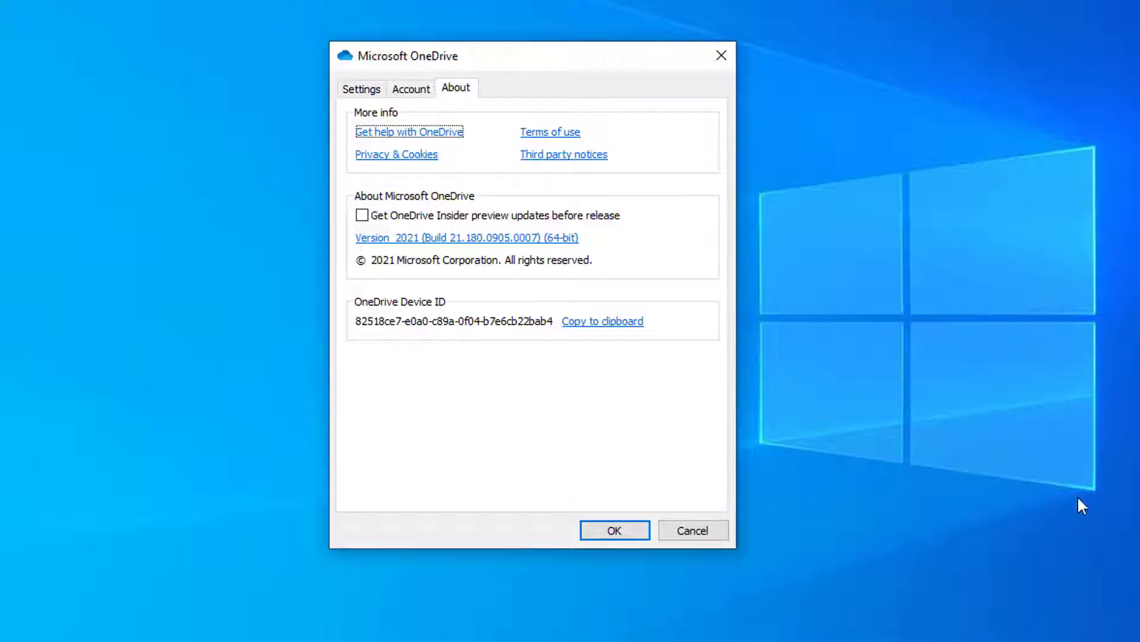
pyautogui.click(419, 91)
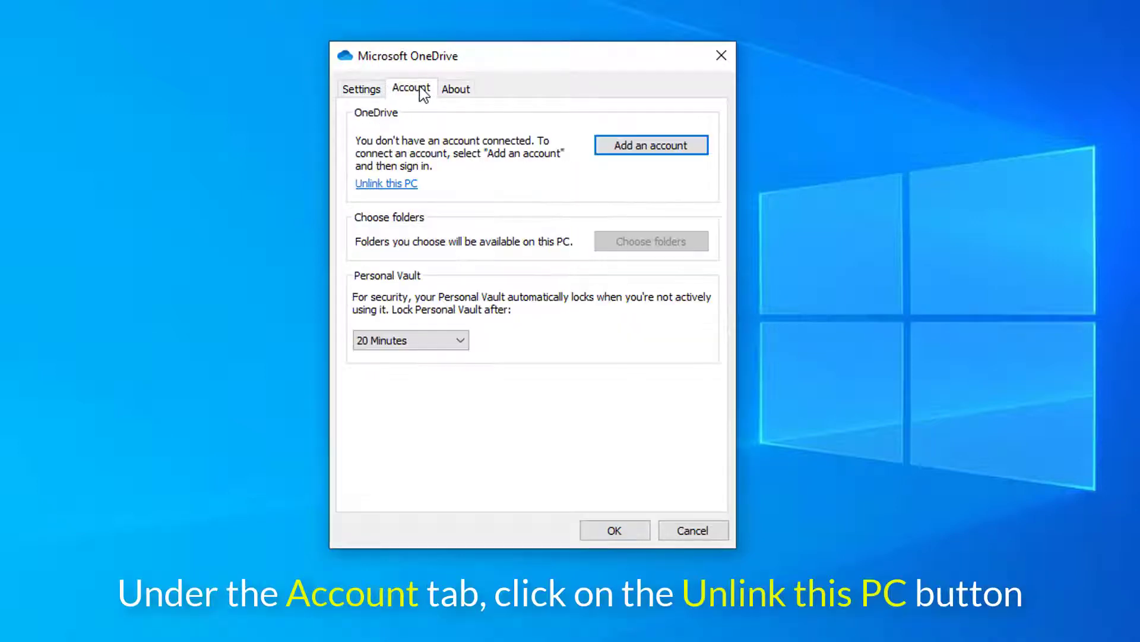
pyautogui.click(411, 186)
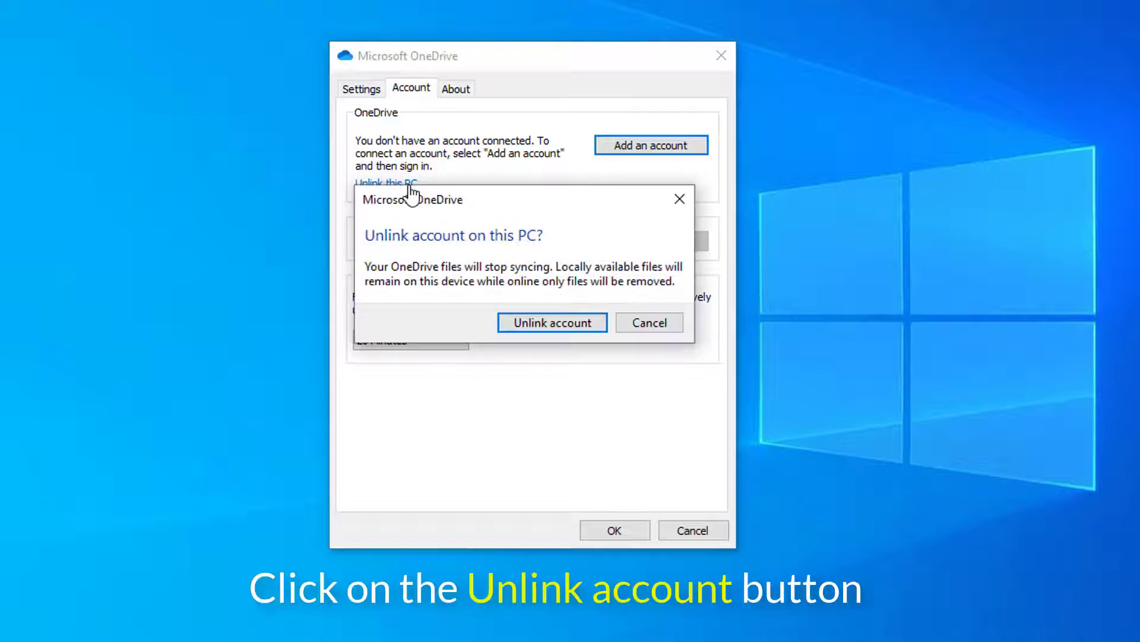
# Confirm the unlink, sign back in with the account email and password, and choose to change the folder location
pyautogui.click(590, 330)
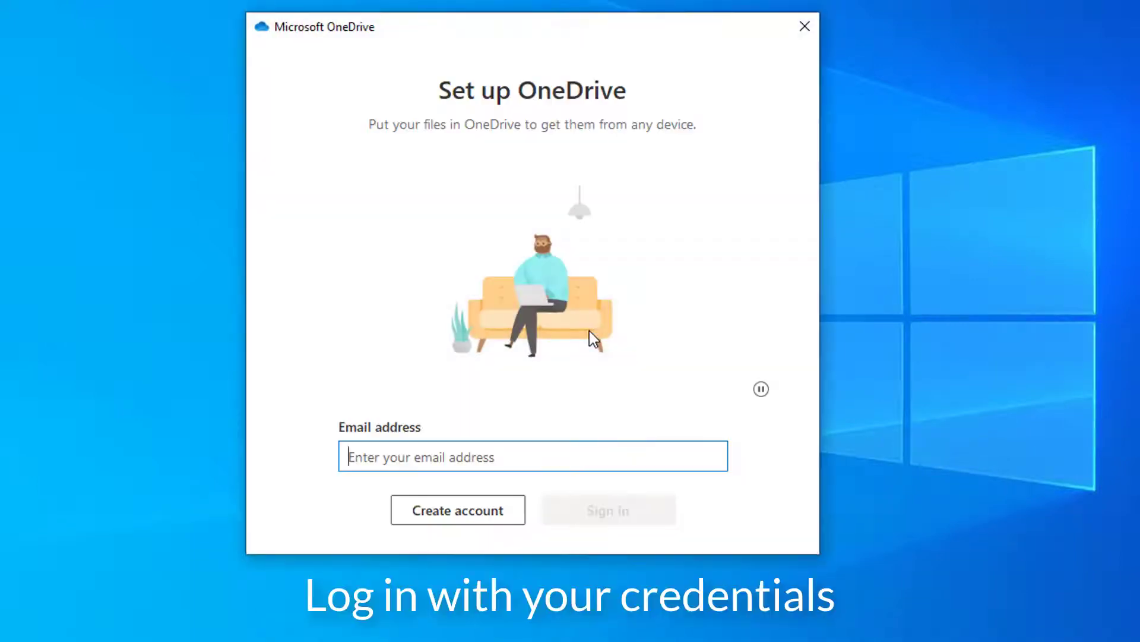
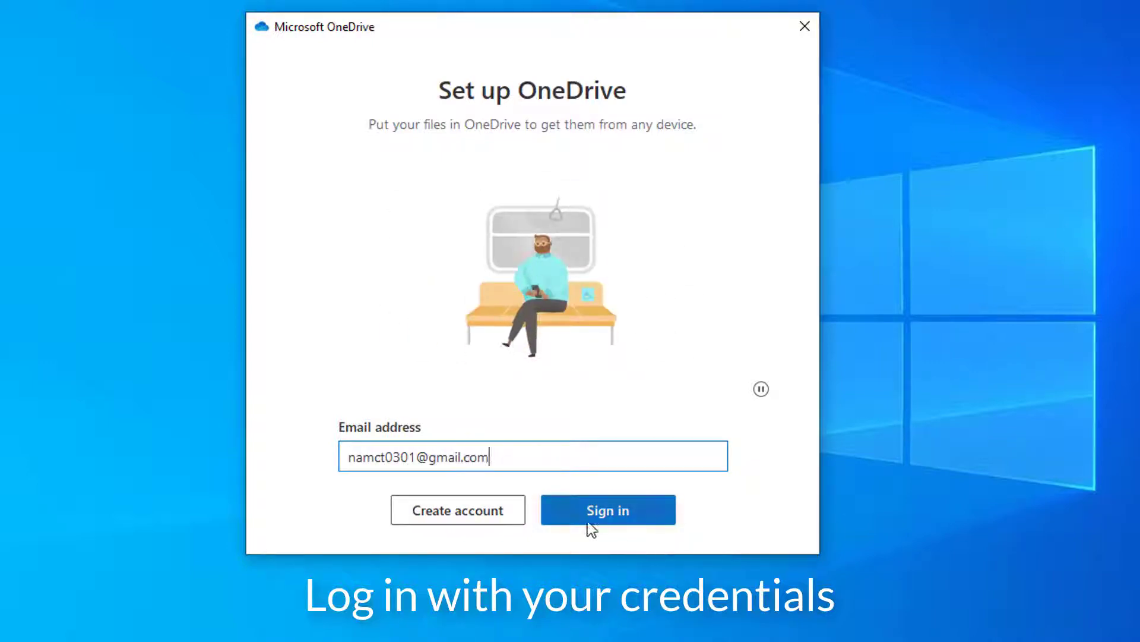
pyautogui.click(588, 522)
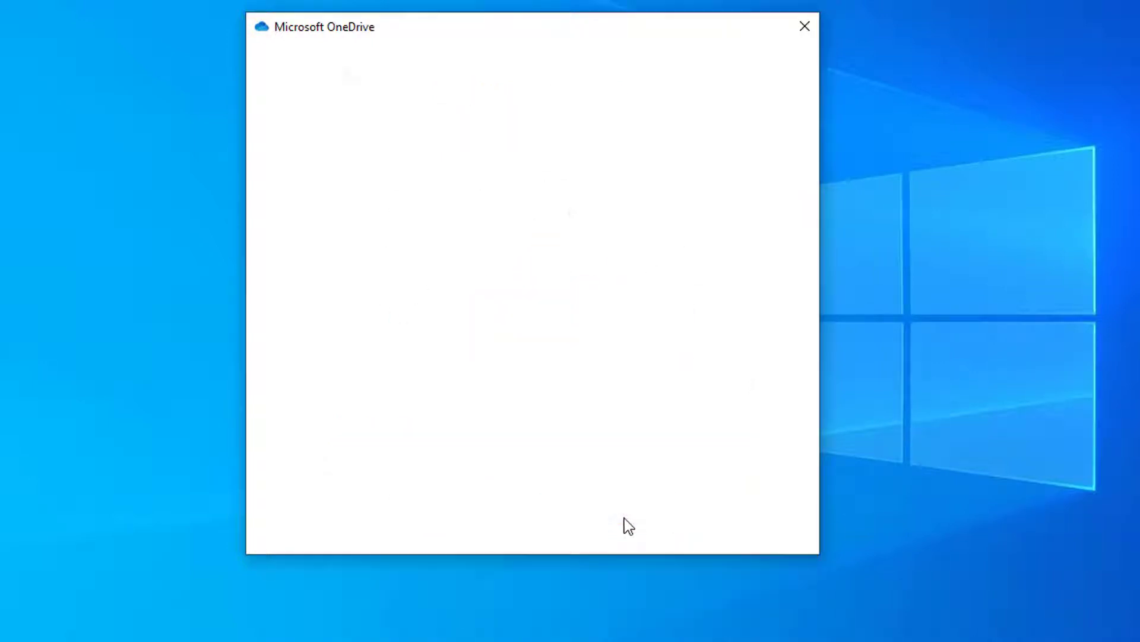
pyautogui.write('**********')
pyautogui.press('Return')
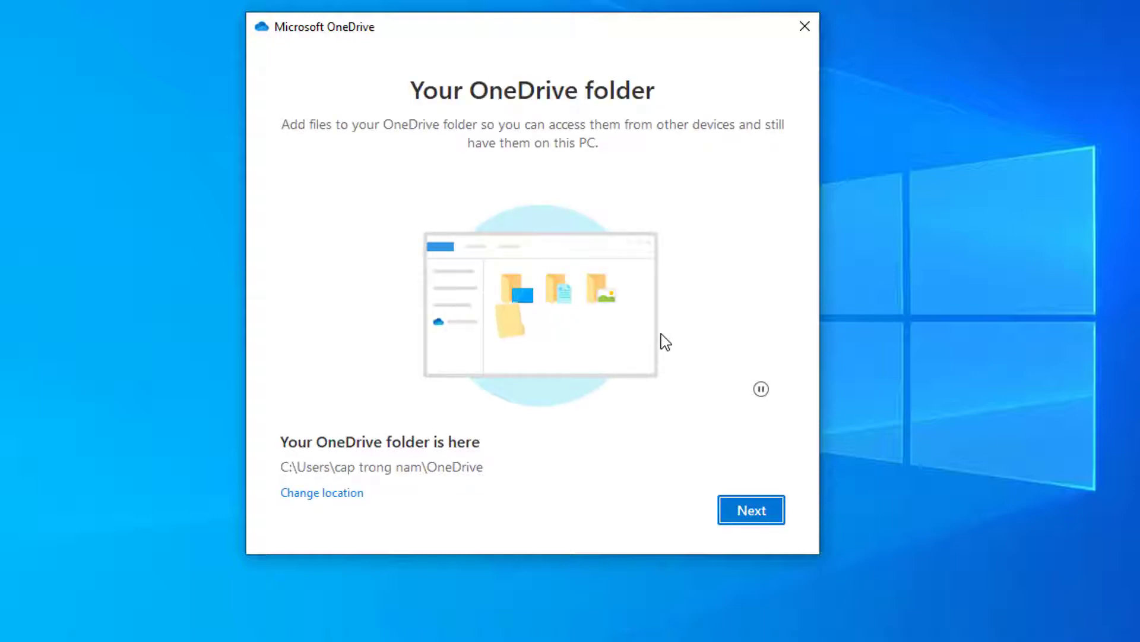
pyautogui.click(342, 492)
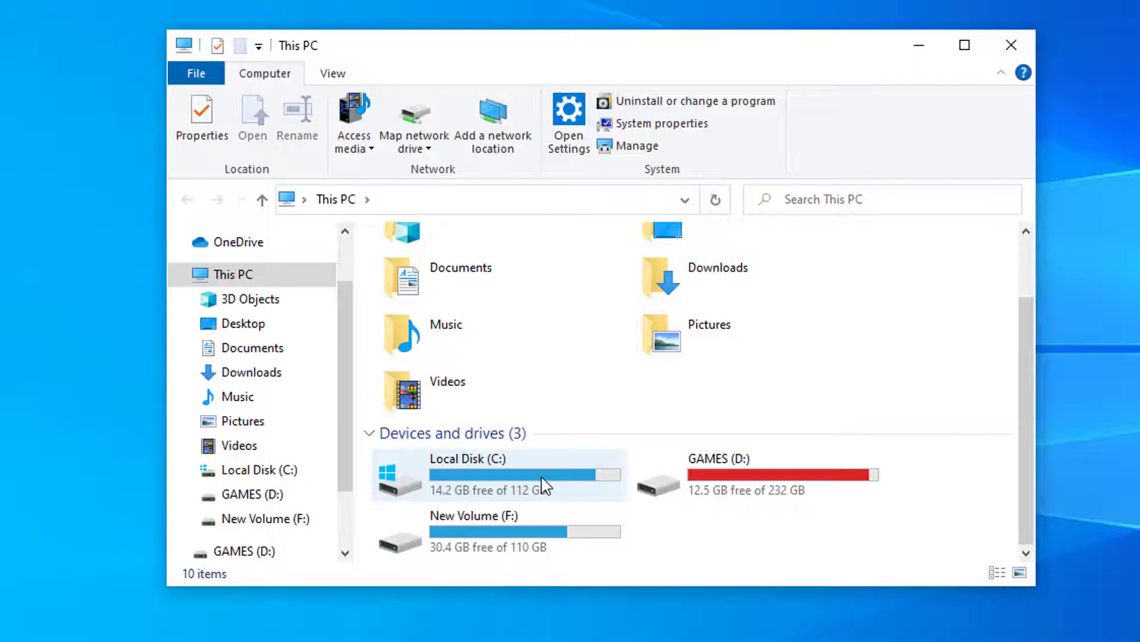
# Check Local Disk (C:) properties, which show 14.2 GB free of 112 GB
pyautogui.click(541, 486)
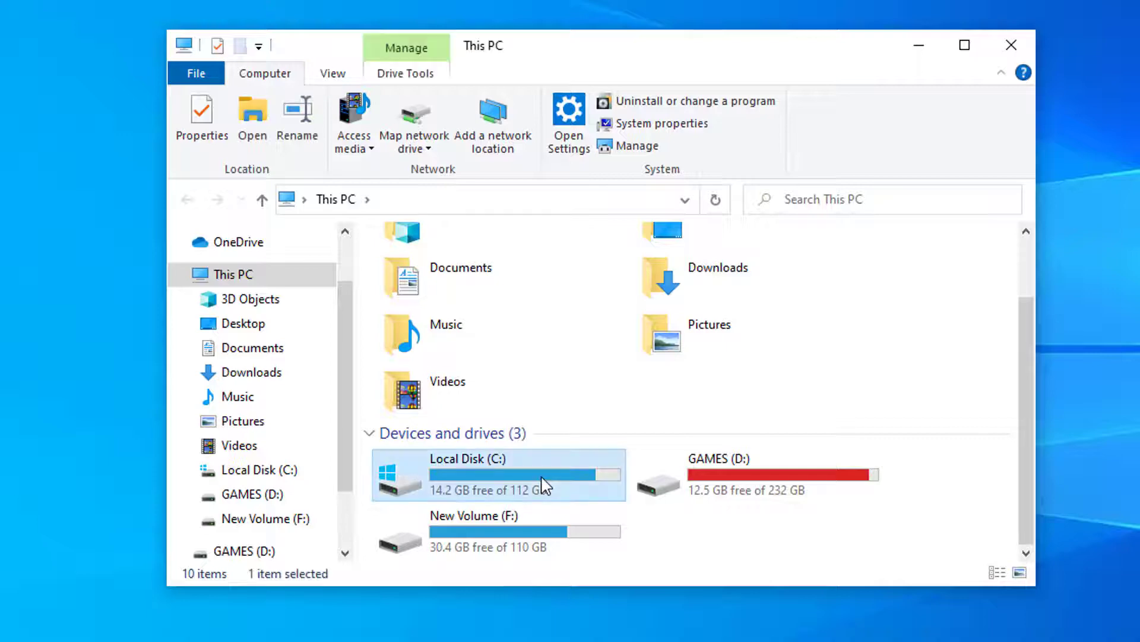
pyautogui.rightClick(542, 484)
pyautogui.click(598, 464)
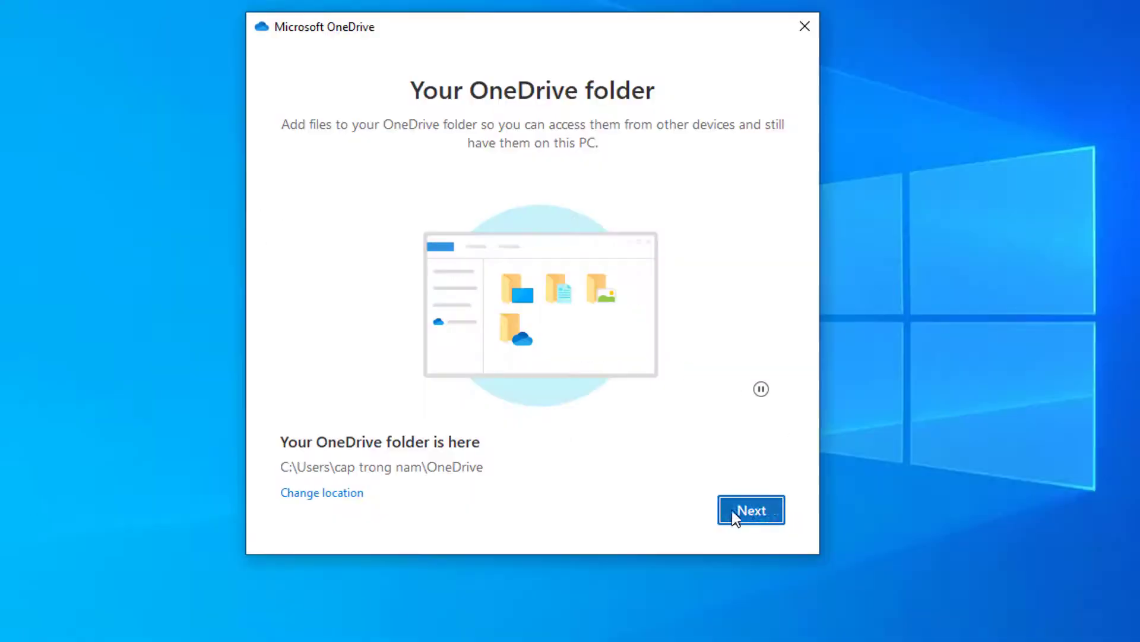
# Continue setup and keep using the existing OneDrive folder
pyautogui.click(757, 509)
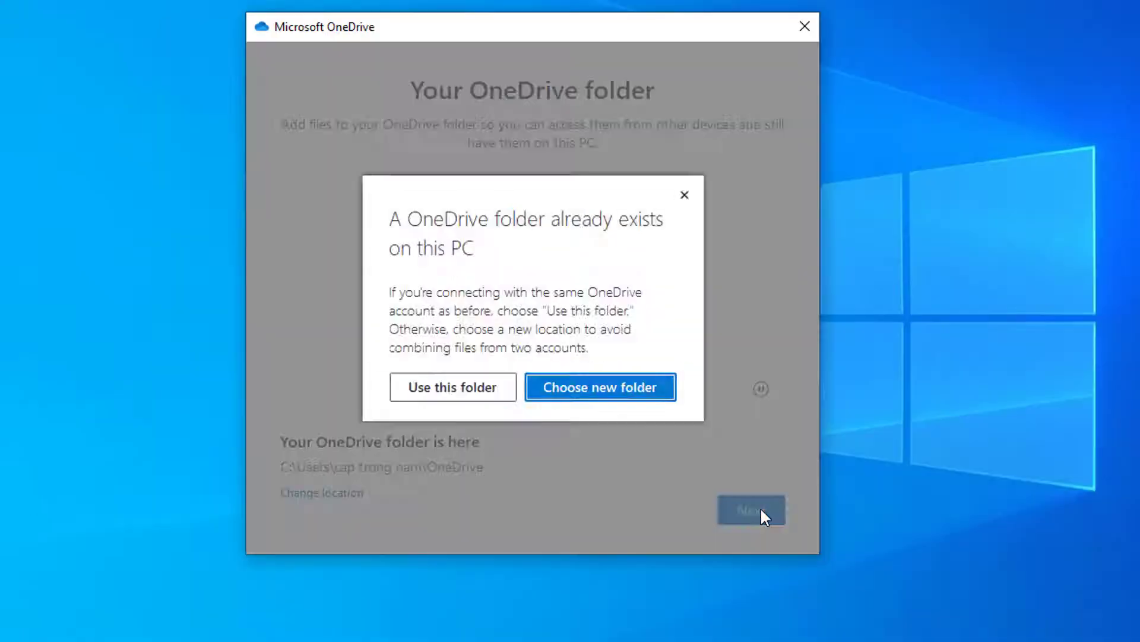
pyautogui.click(500, 386)
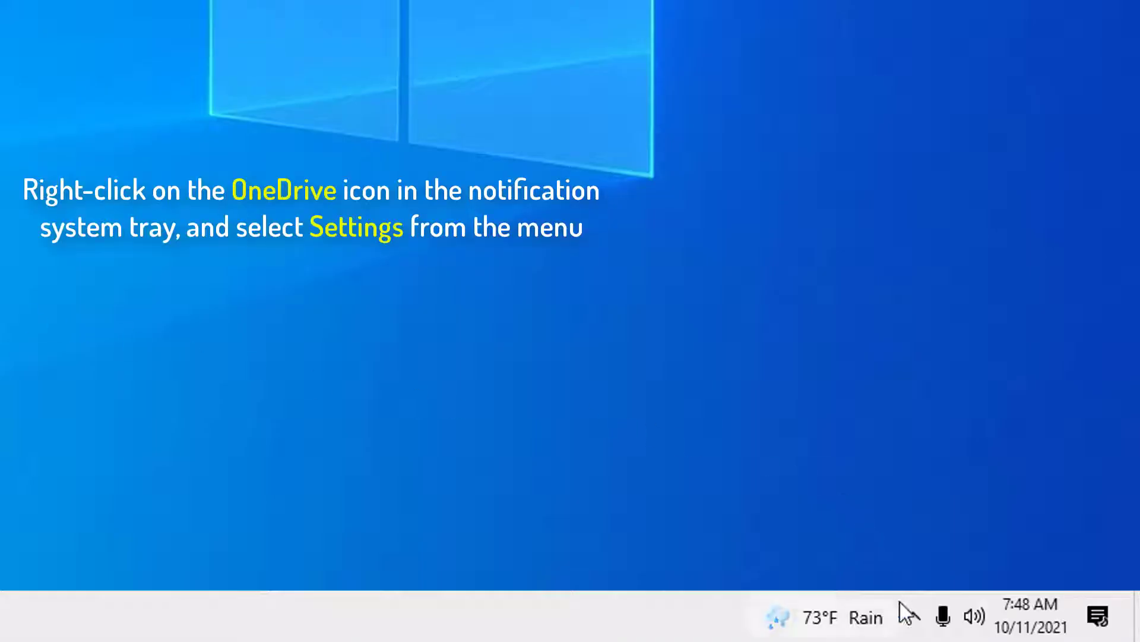
# In OneDrive settings, uncheck 'Save space and download files as you use them' and confirm with OK
pyautogui.click(911, 607)
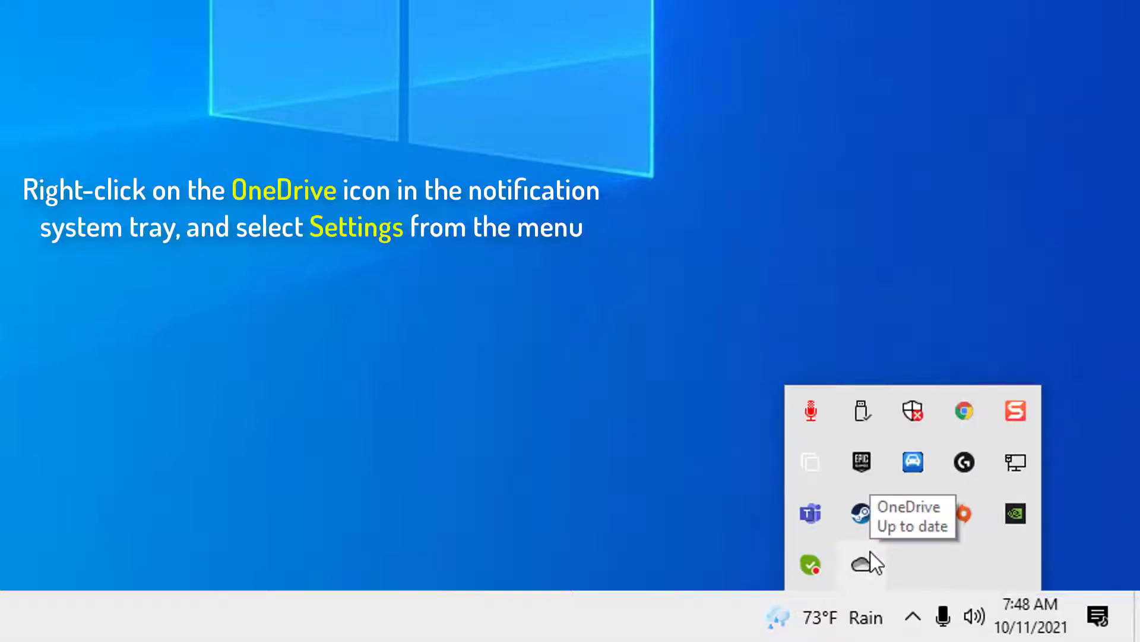
pyautogui.rightClick(871, 553)
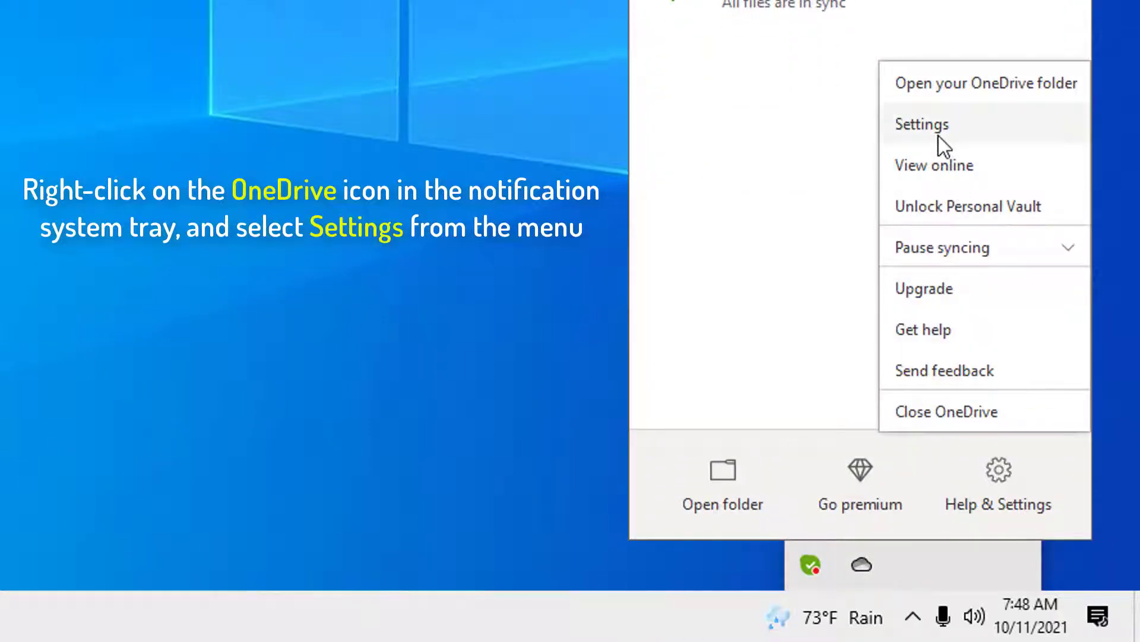
pyautogui.click(937, 134)
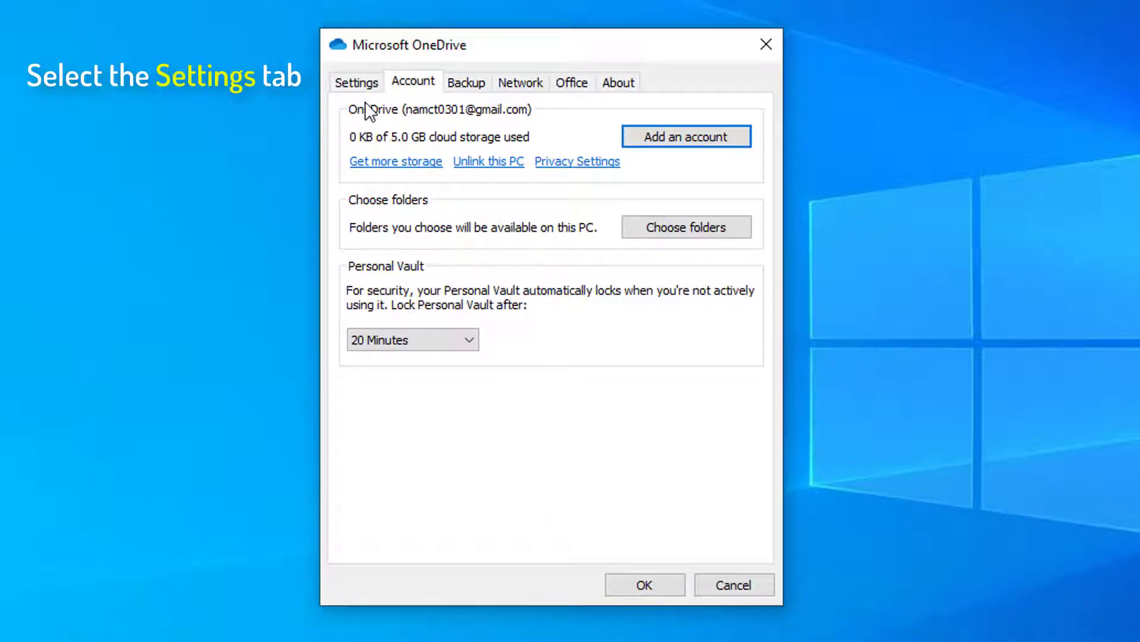
pyautogui.click(340, 84)
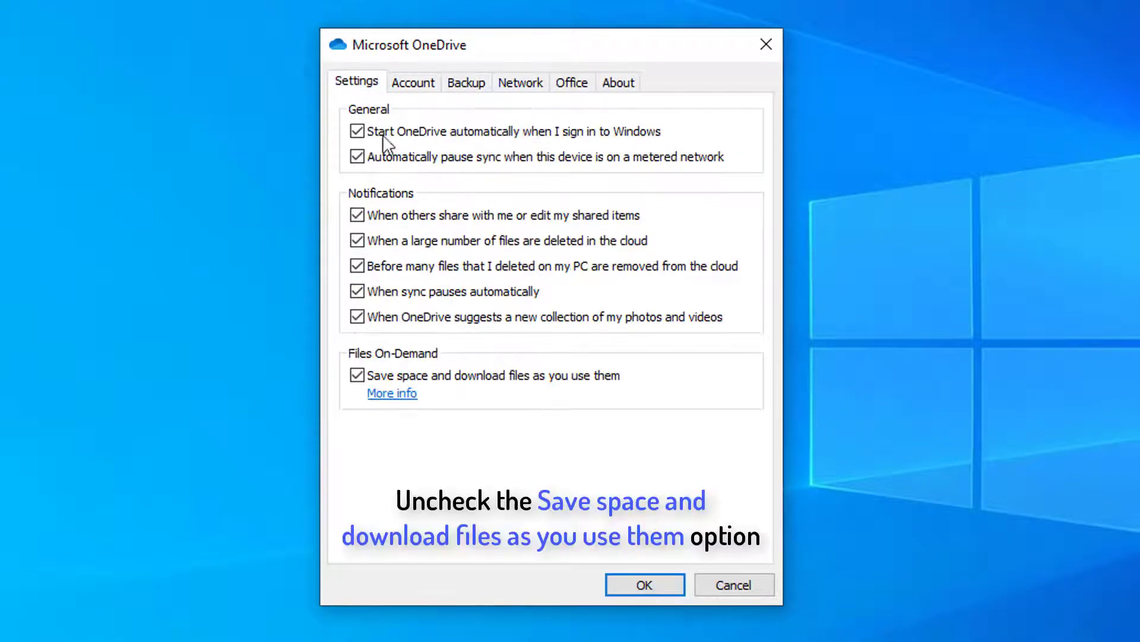
pyautogui.click(356, 374)
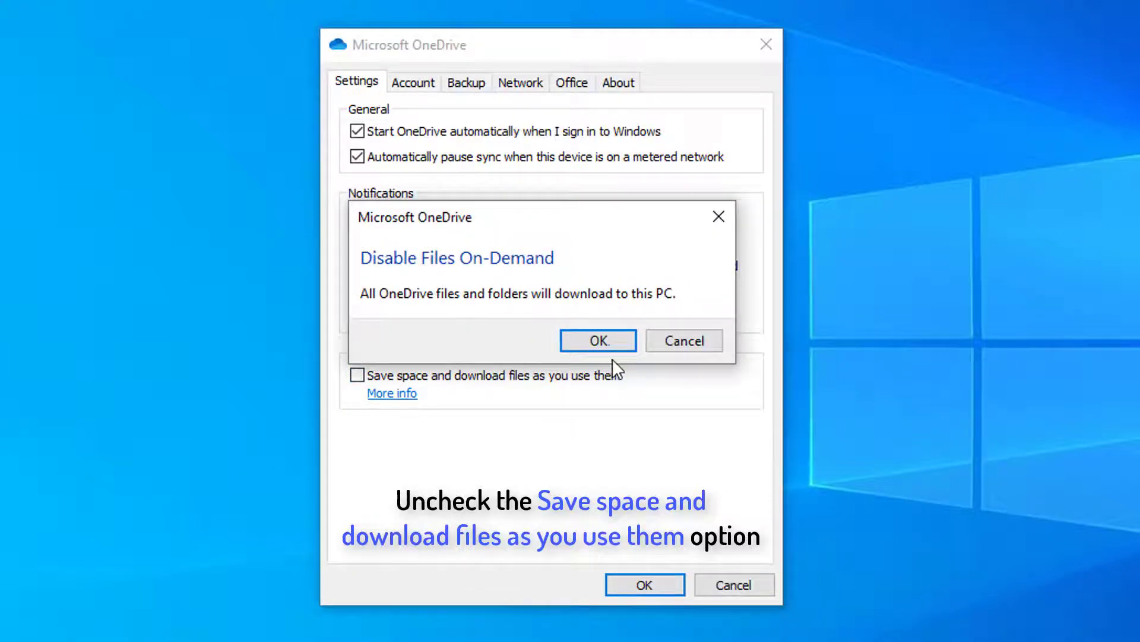
pyautogui.click(601, 342)
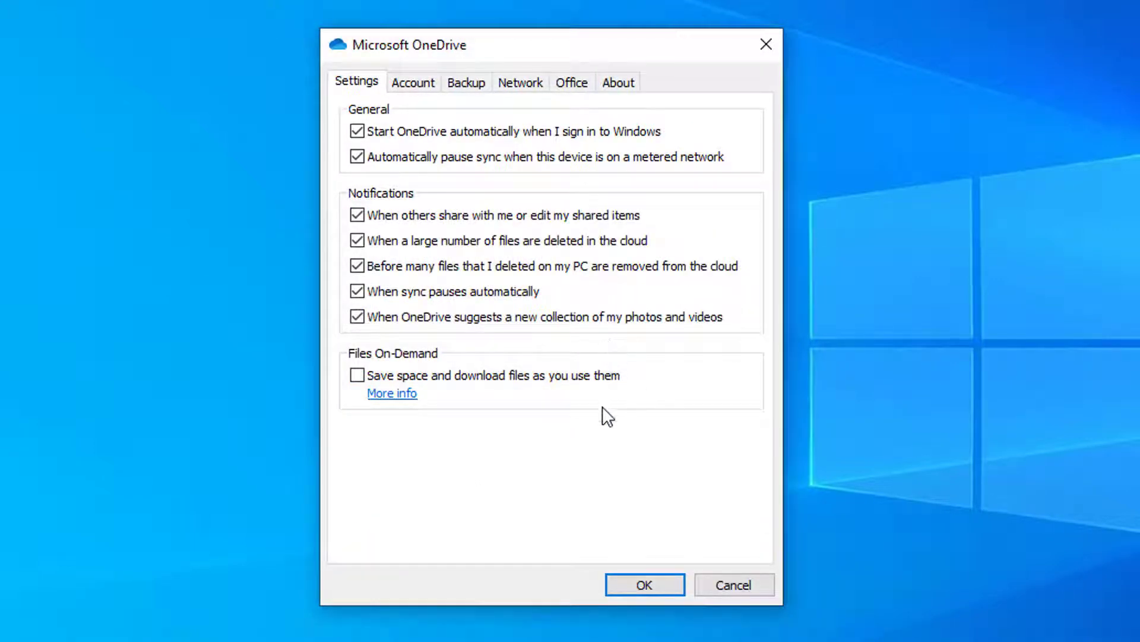
pyautogui.click(646, 588)
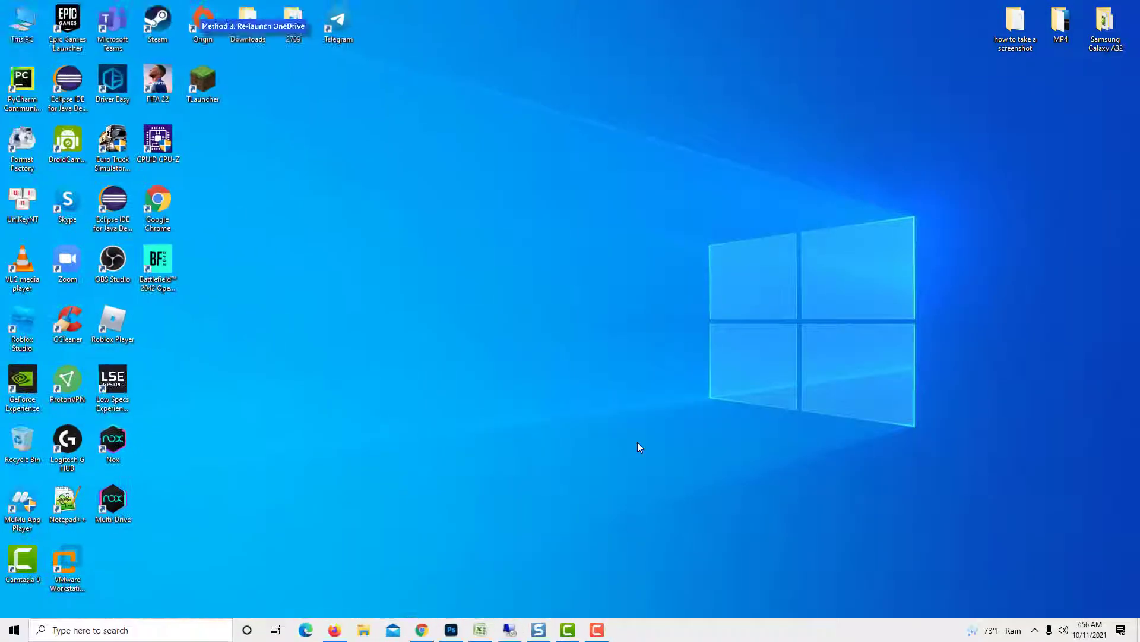
# Close OneDrive from the tray menu's Help & Settings and confirm Close OneDrive
pyautogui.click(1035, 631)
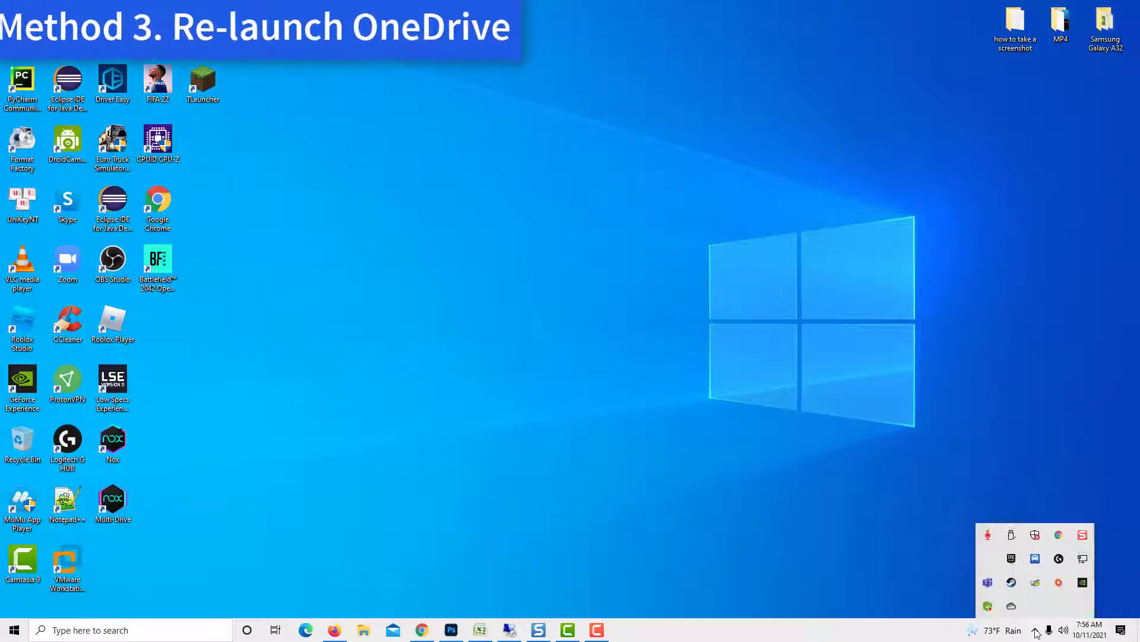
pyautogui.rightClick(1013, 605)
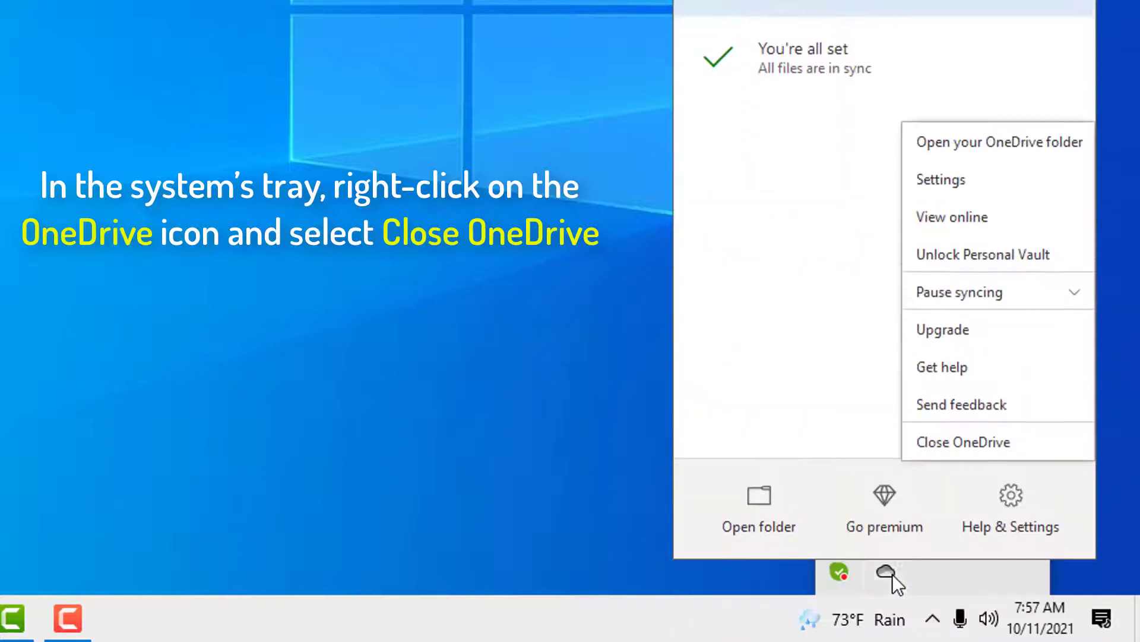
pyautogui.click(1031, 433)
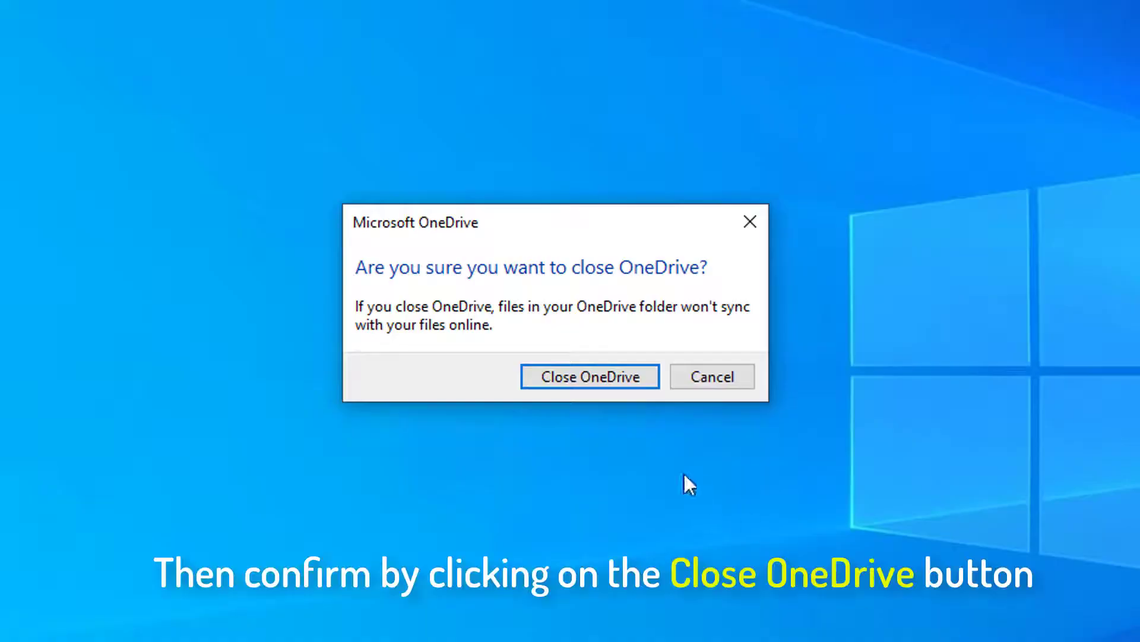
pyautogui.click(611, 382)
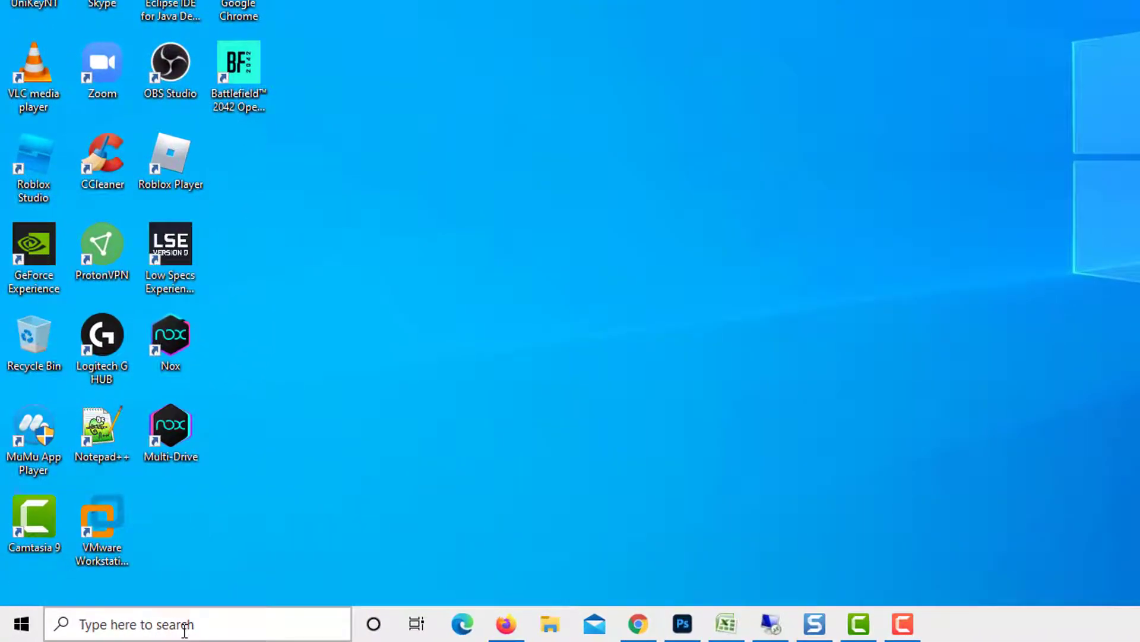
# Search 'onedrive' in Windows Search and launch the OneDrive app from Best match
pyautogui.click(124, 631)
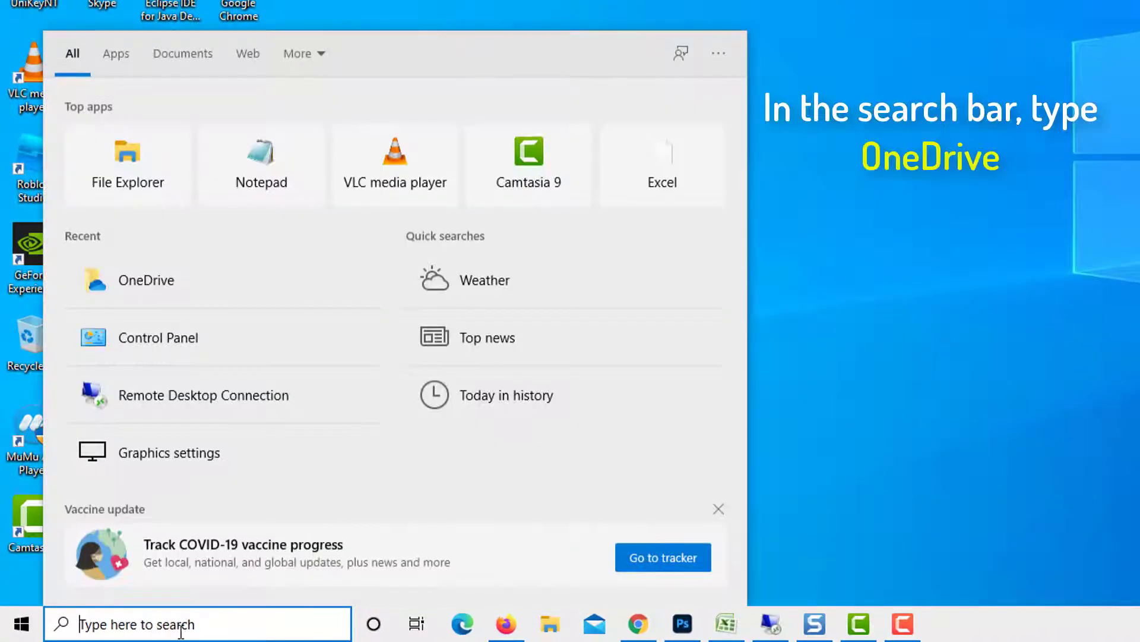
pyautogui.write('onedrive')
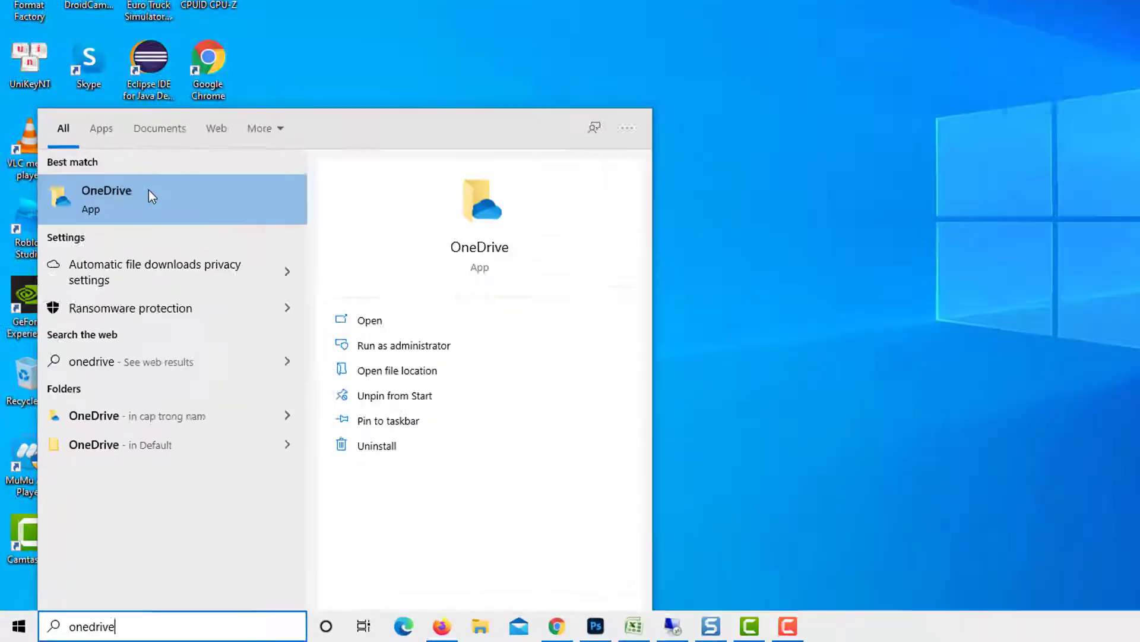
pyautogui.click(169, 125)
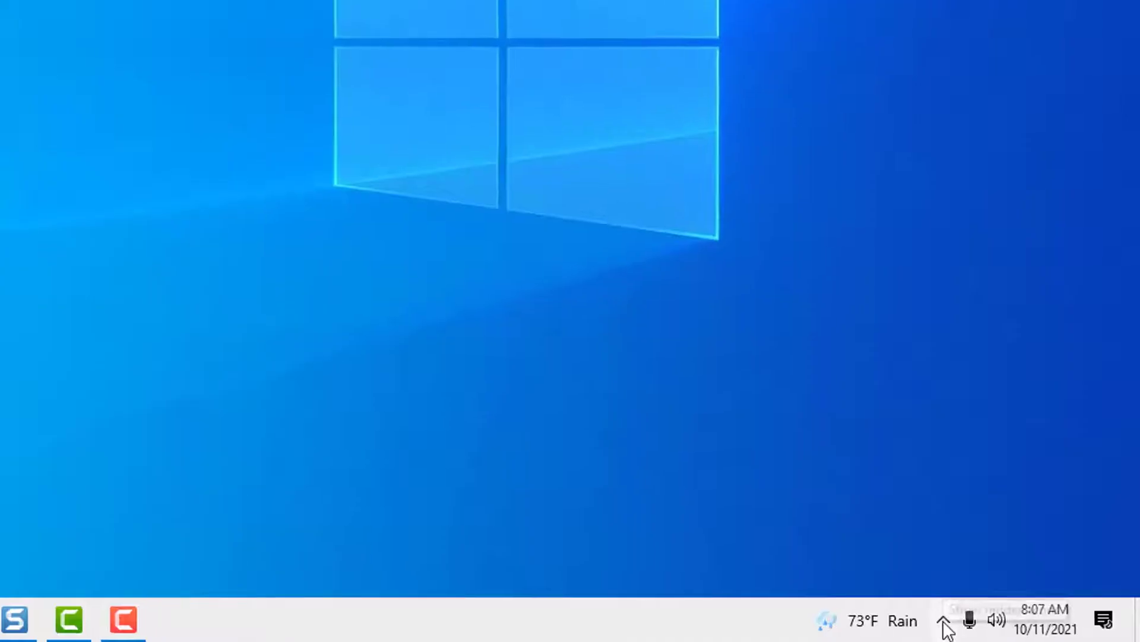
# Check 'Start OneDrive automatically when I sign in to Windows' in OneDrive settings and click OK
pyautogui.click(944, 621)
pyautogui.rightClick(900, 576)
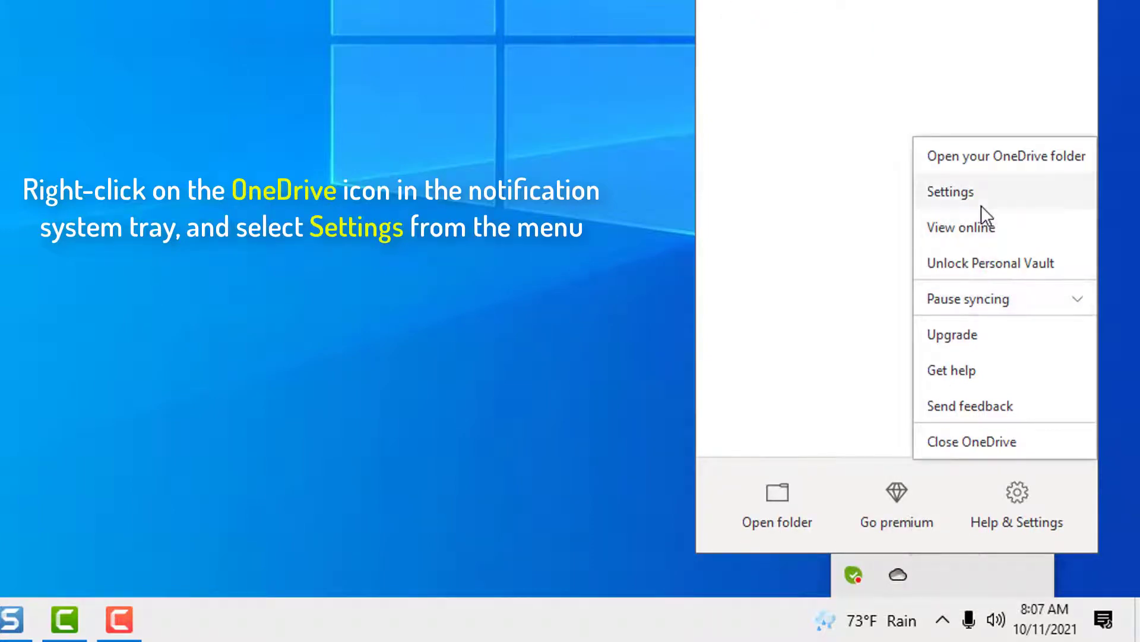
pyautogui.click(982, 202)
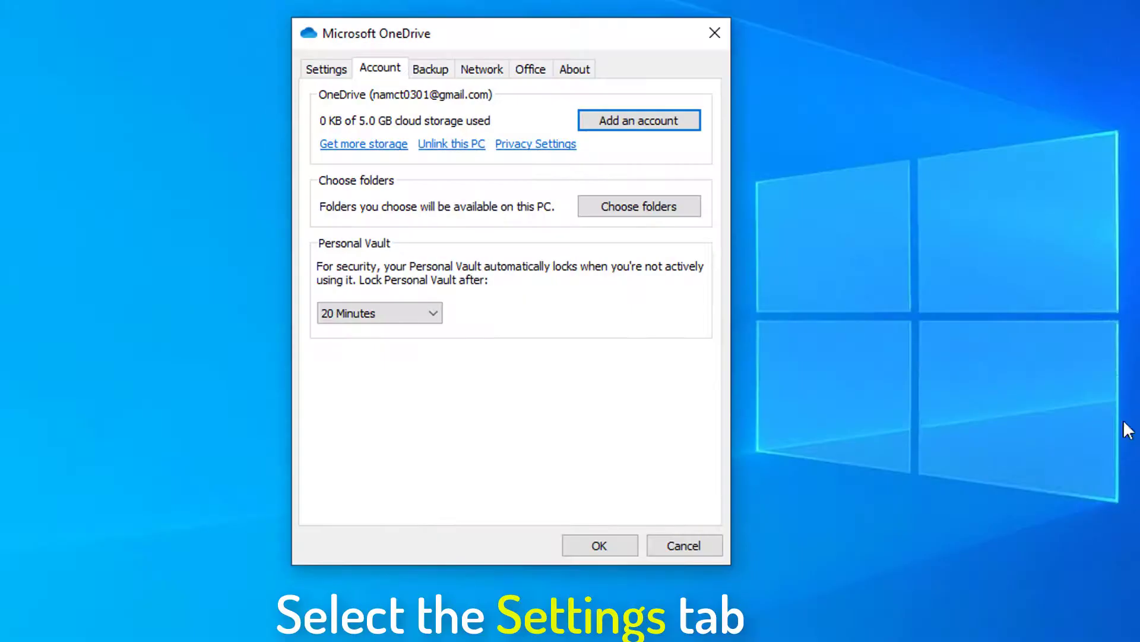
pyautogui.click(346, 73)
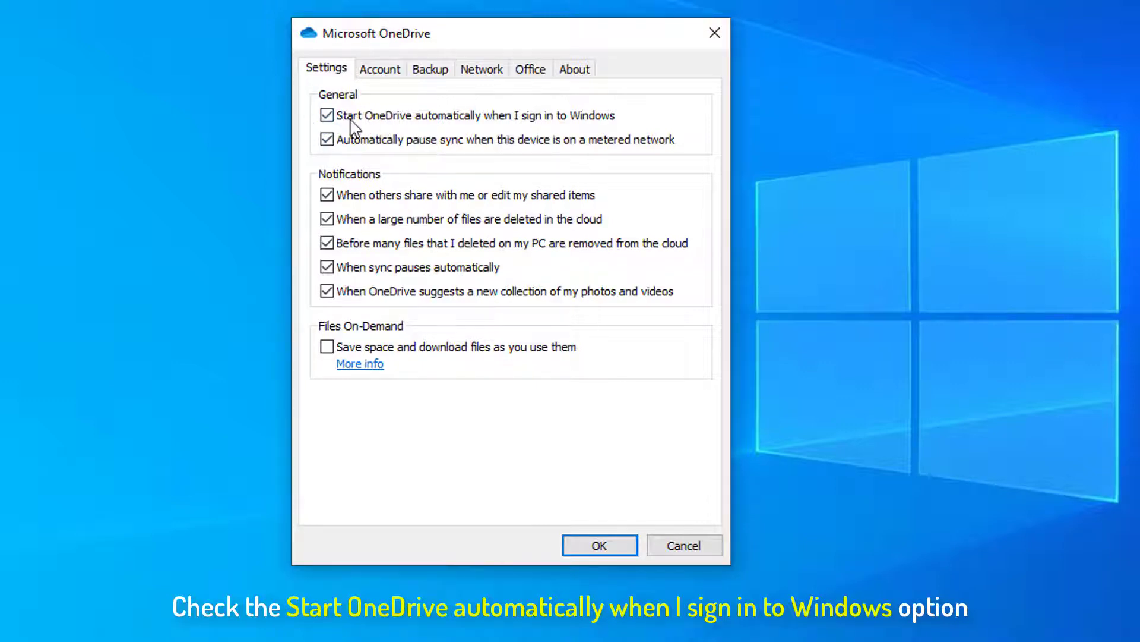
pyautogui.click(612, 117)
pyautogui.click(614, 554)
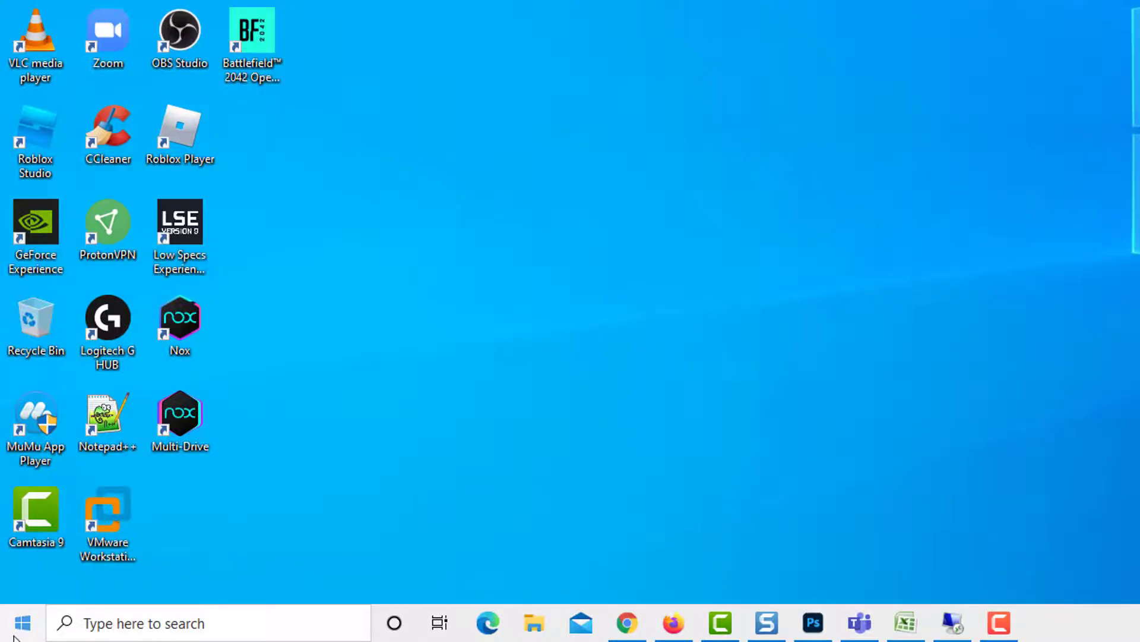
# Uninstall Microsoft OneDrive from Settings > Apps > Apps & features
pyautogui.click(14, 630)
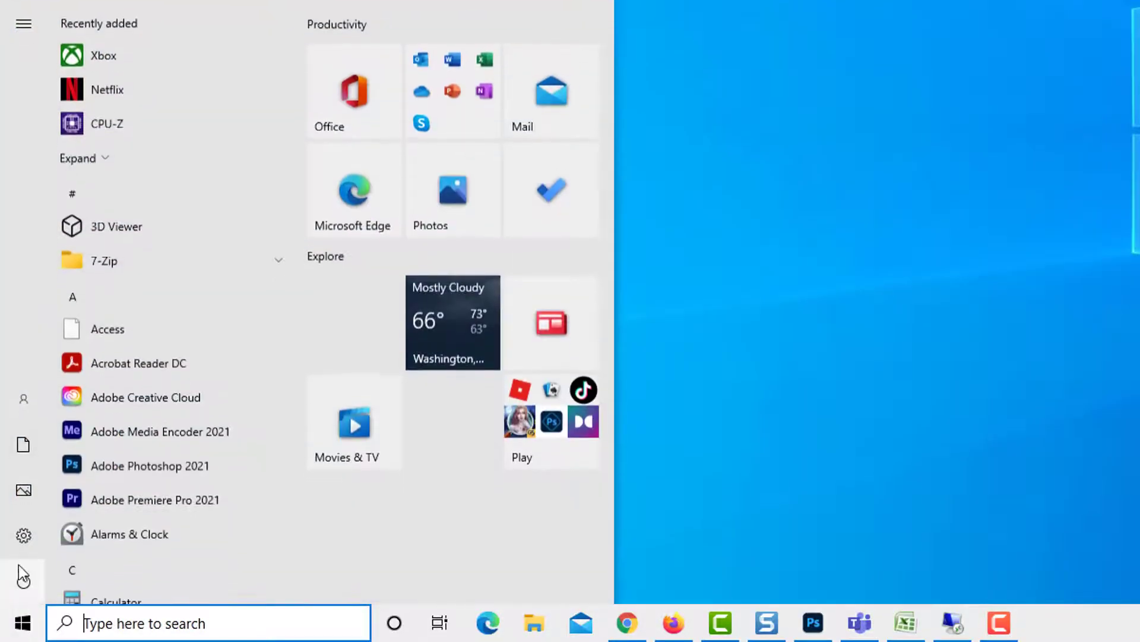
pyautogui.moveTo(19, 564)
pyautogui.click(138, 531)
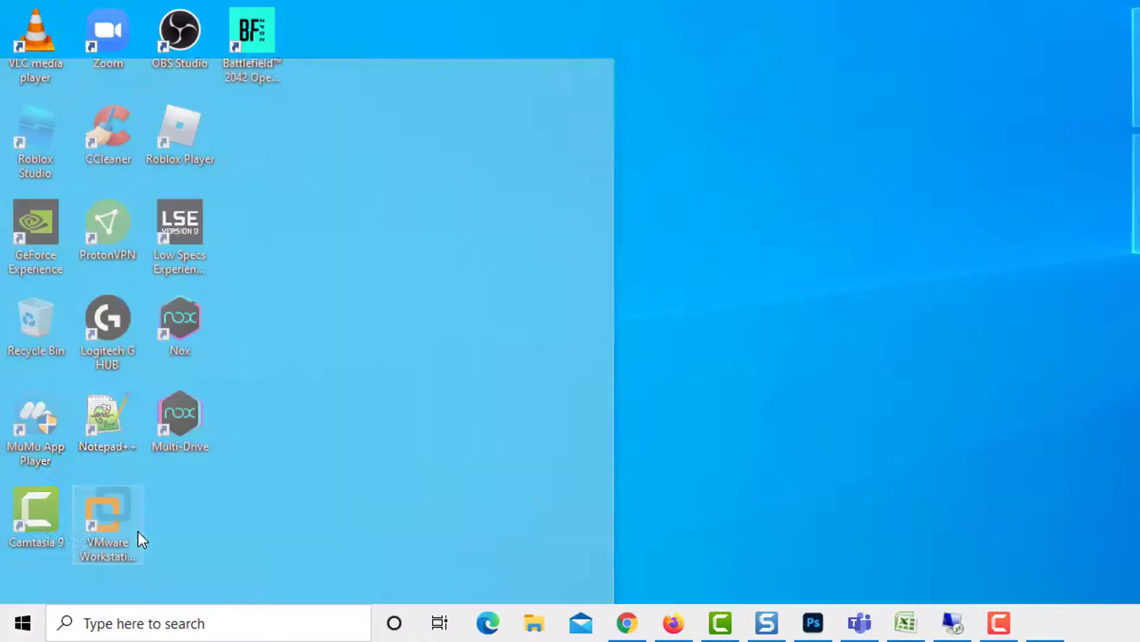
pyautogui.click(720, 438)
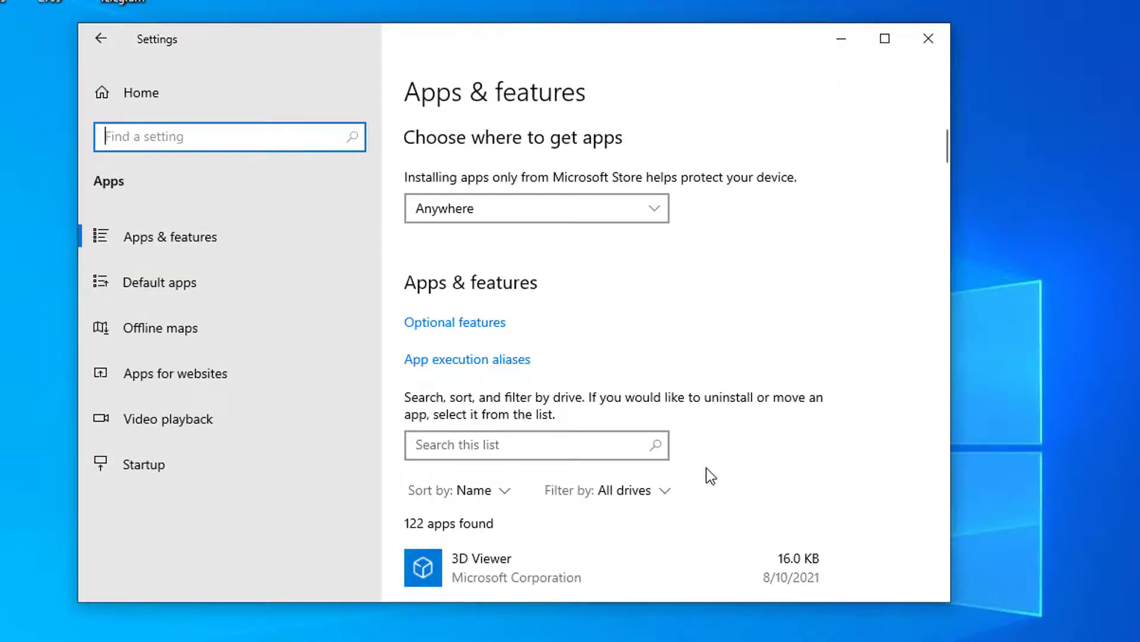
pyautogui.scroll(-20, 707, 468)
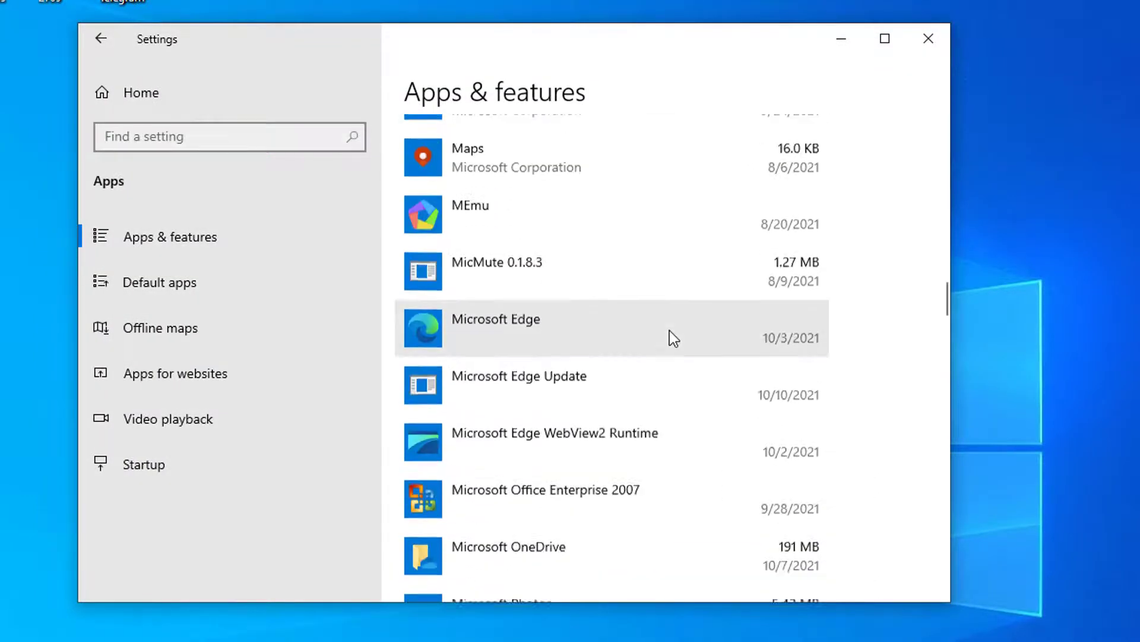
pyautogui.scroll(-3, 669, 330)
pyautogui.click(594, 397)
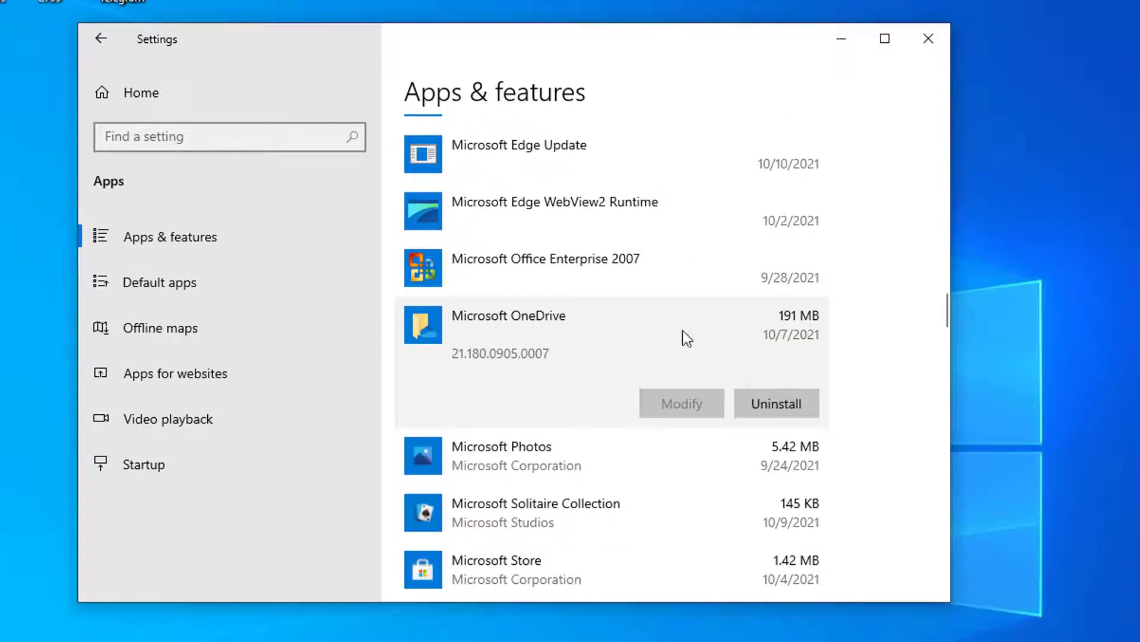
pyautogui.click(782, 401)
pyautogui.click(854, 358)
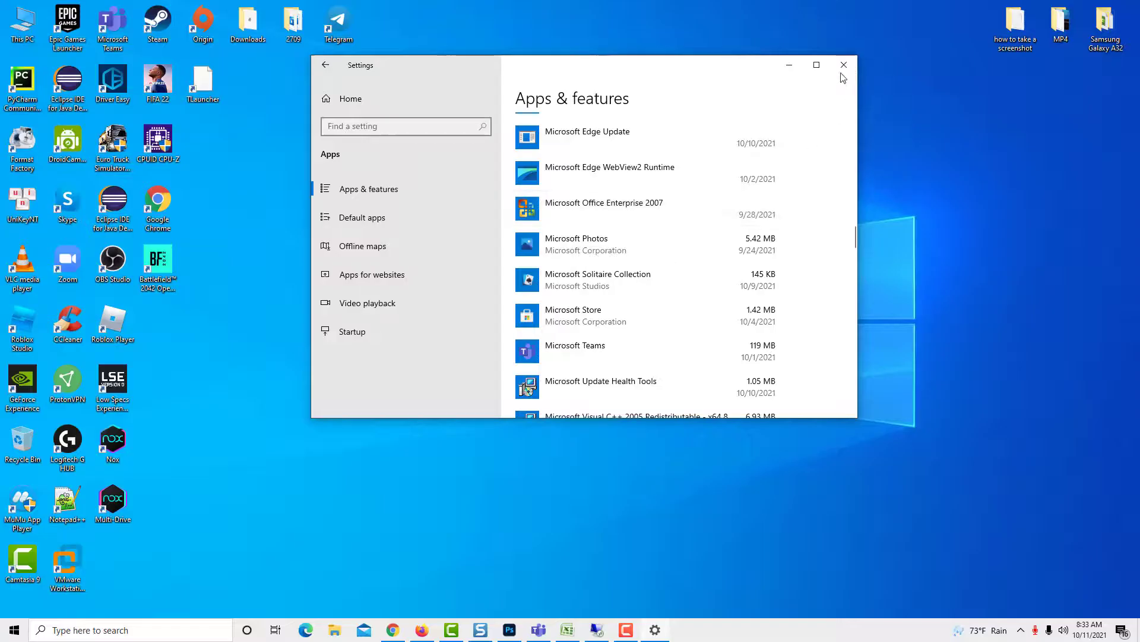
# Close Settings and restart the computer from the Start menu's power options
pyautogui.click(928, 38)
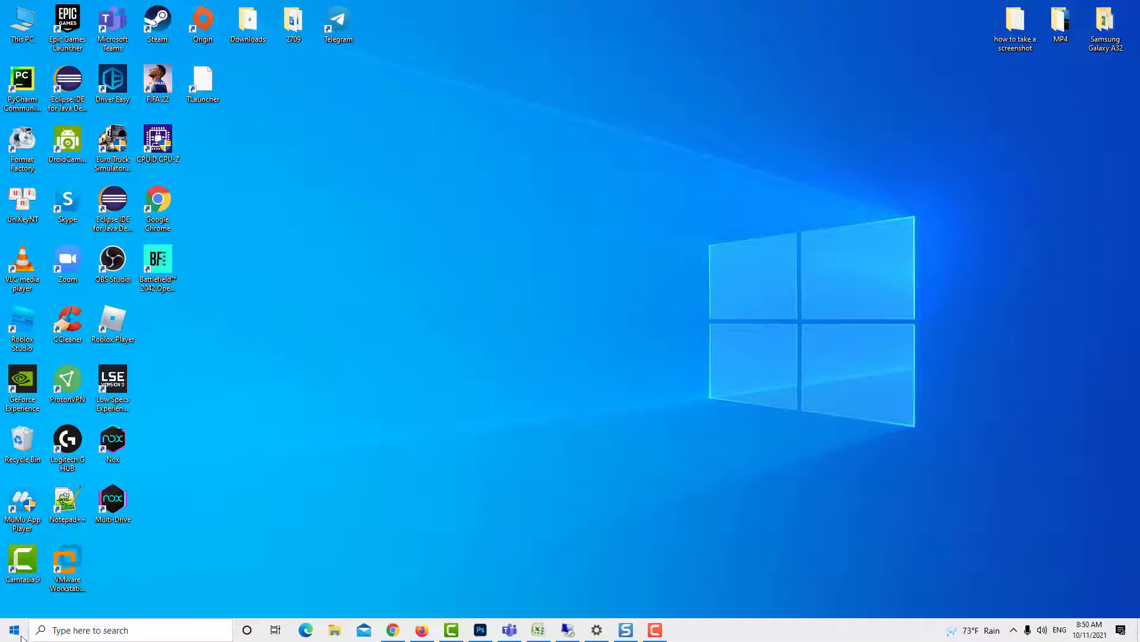
pyautogui.click(14, 630)
pyautogui.click(13, 603)
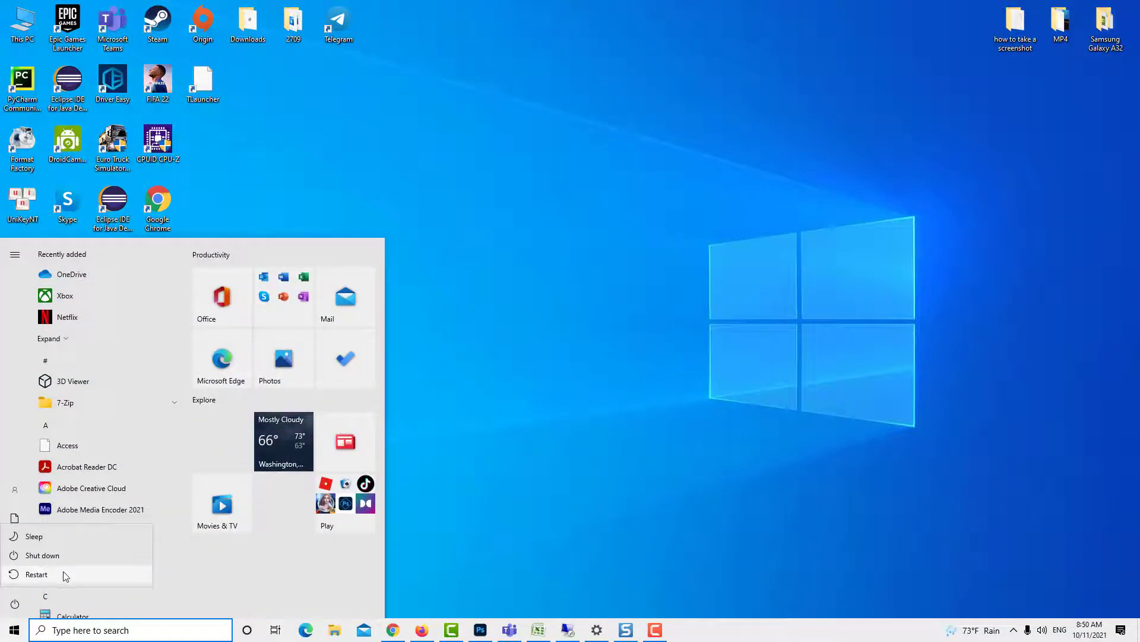
pyautogui.click(37, 574)
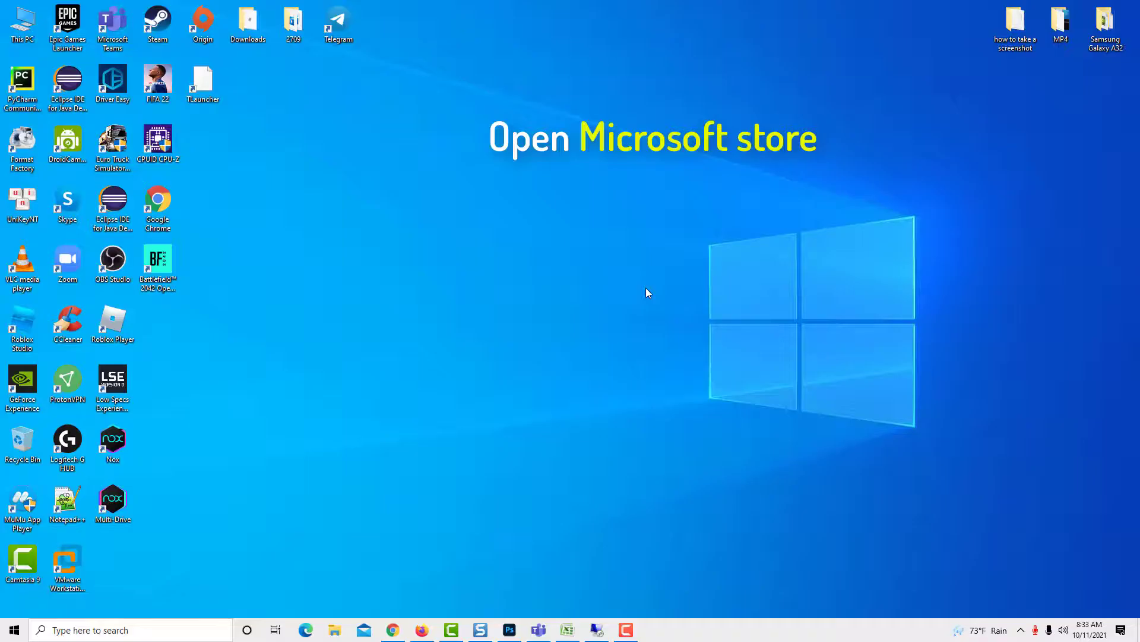
# Open Microsoft Store by searching 'store' in Windows Search
pyautogui.click(127, 632)
pyautogui.write('store')
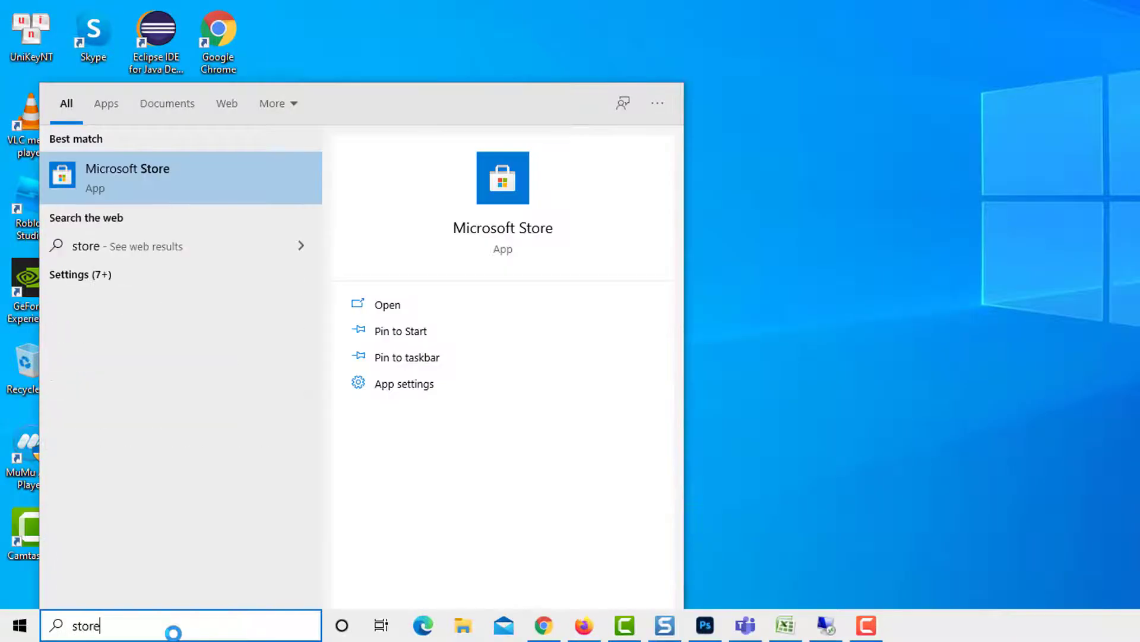
pyautogui.click(222, 182)
# Search the Store for 'oned', open the OneDrive app page and click Get
pyautogui.click(619, 90)
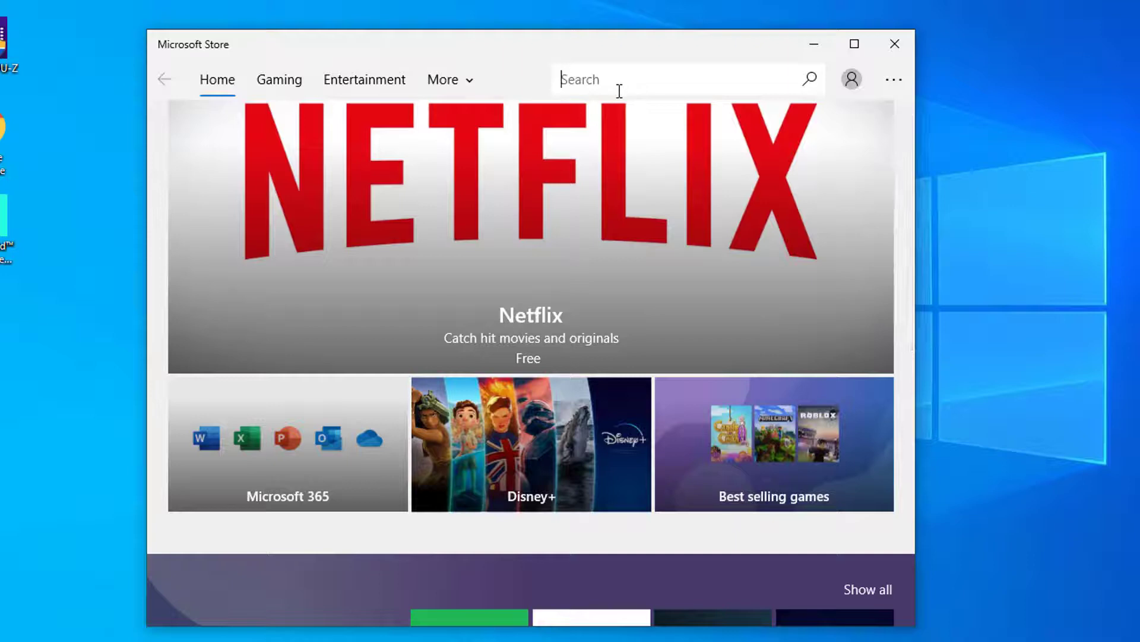
pyautogui.write('onedrive')
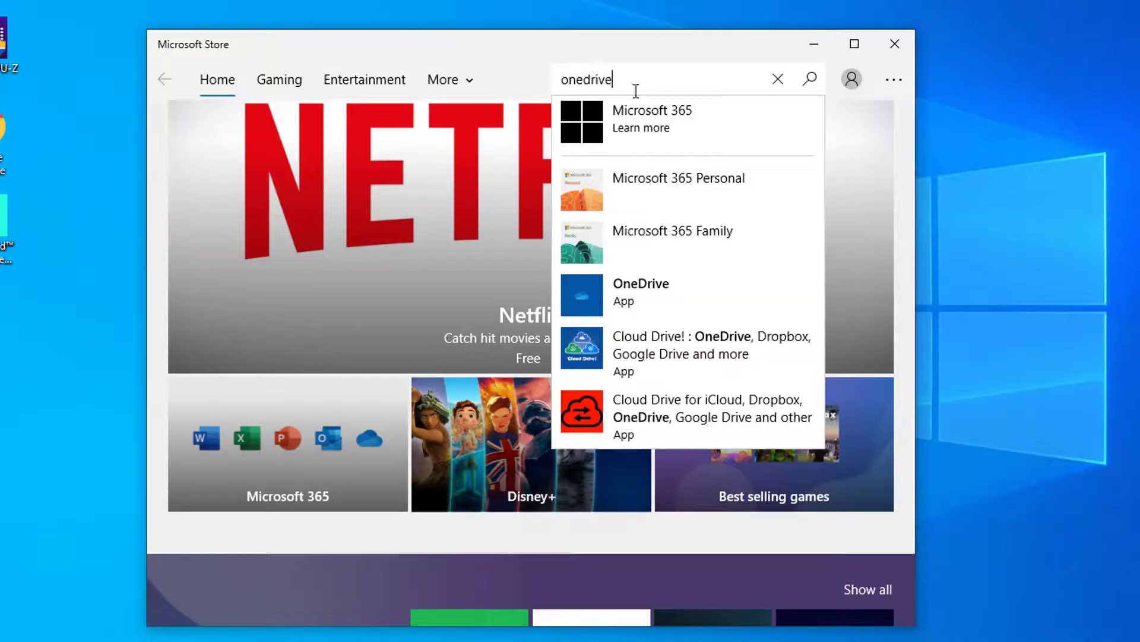
pyautogui.click(694, 302)
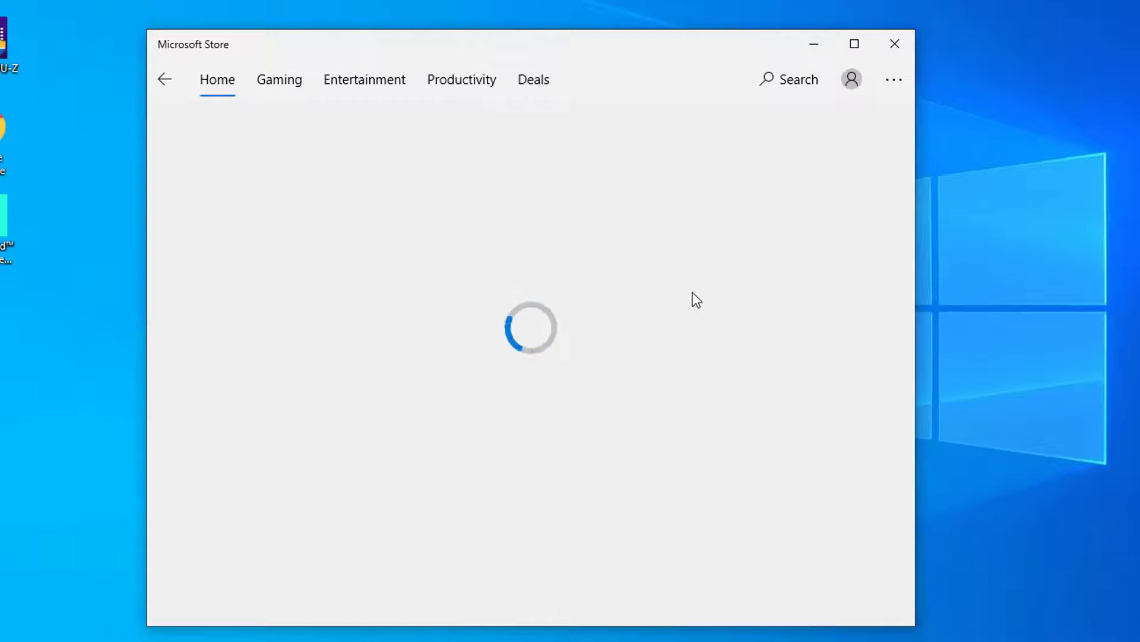
pyautogui.click(532, 376)
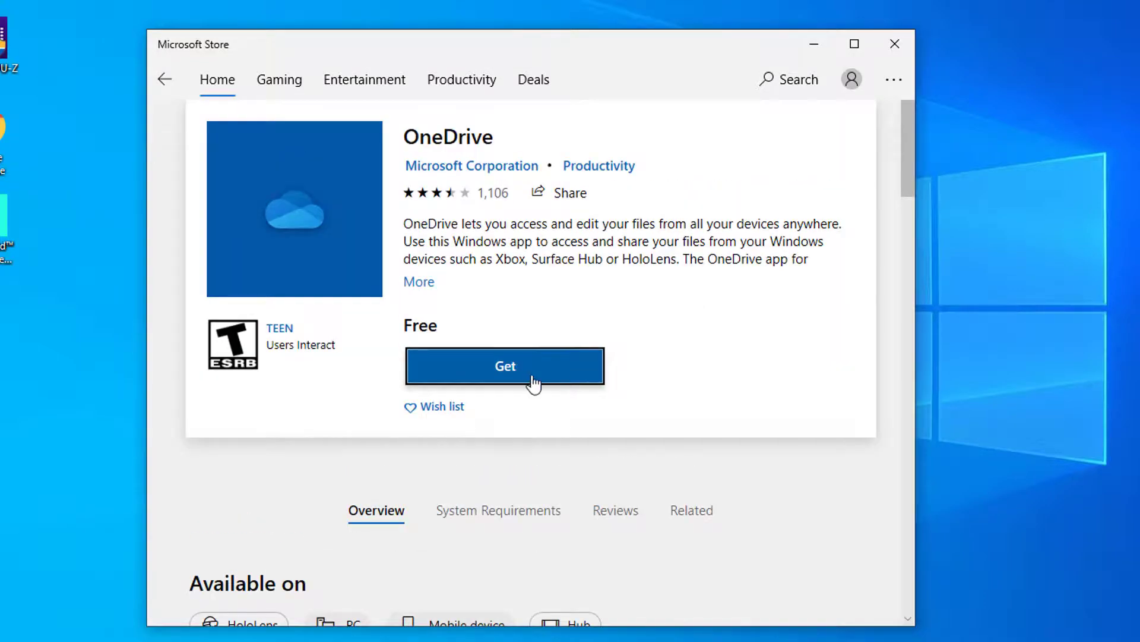